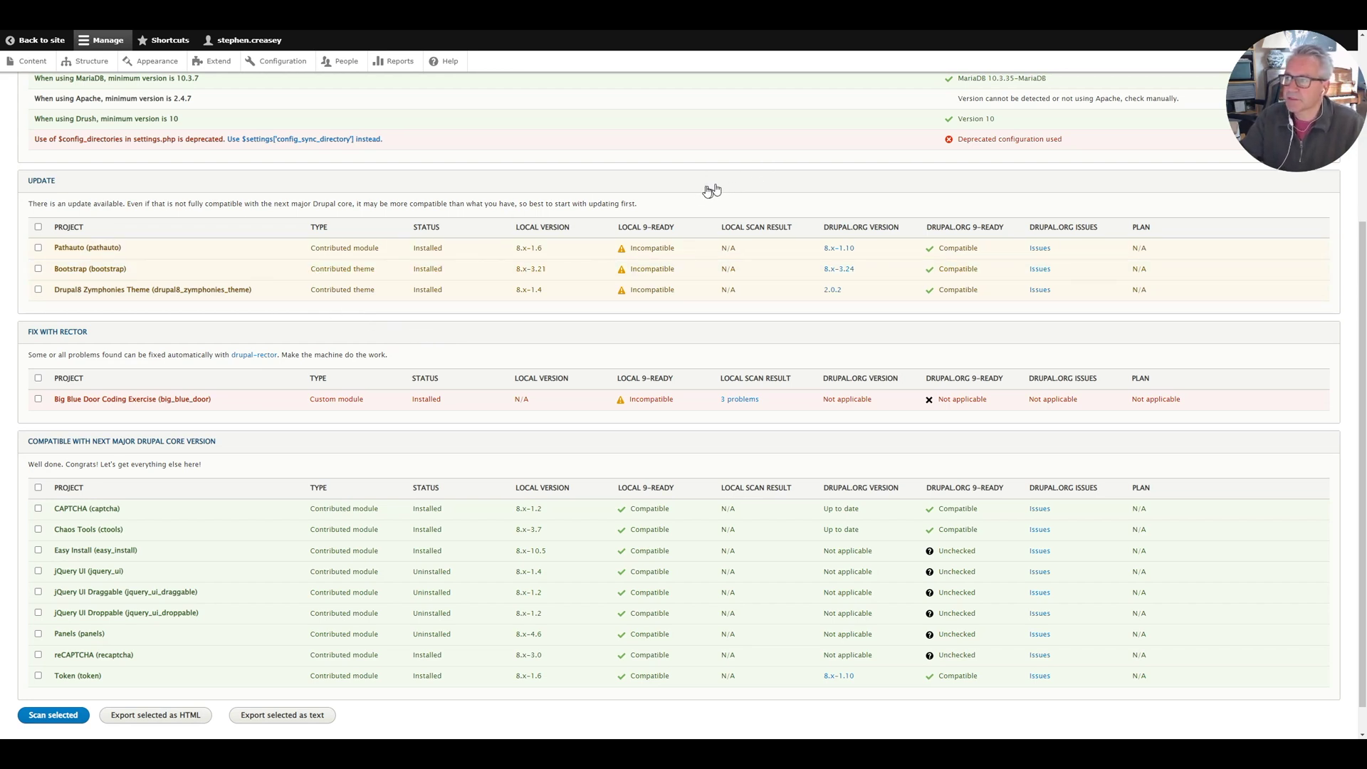
- Bring the PuTTY terminal in front of the Upgrade Status report
key(alt+Tab)
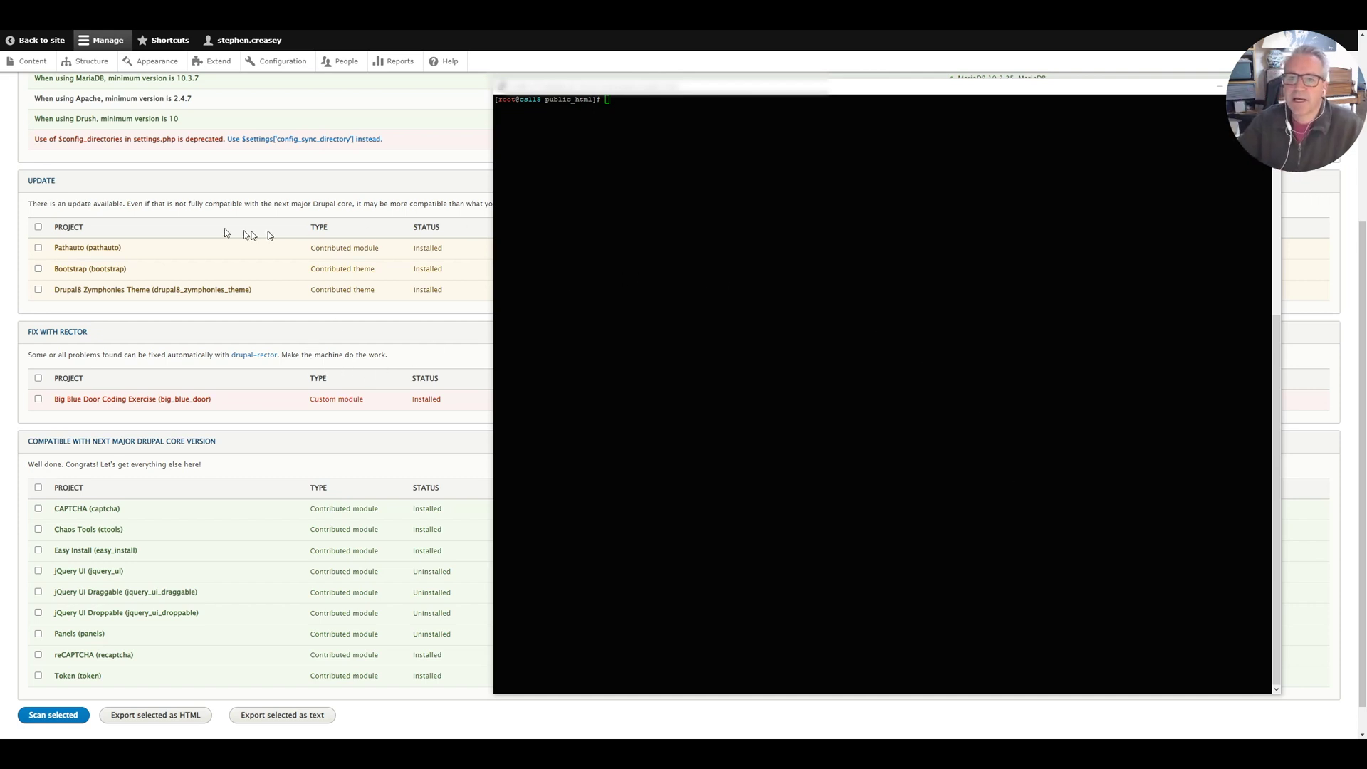
- Focus the PuTTY shell, then switch to the Pathauto project page on drupal.org
click(636, 104)
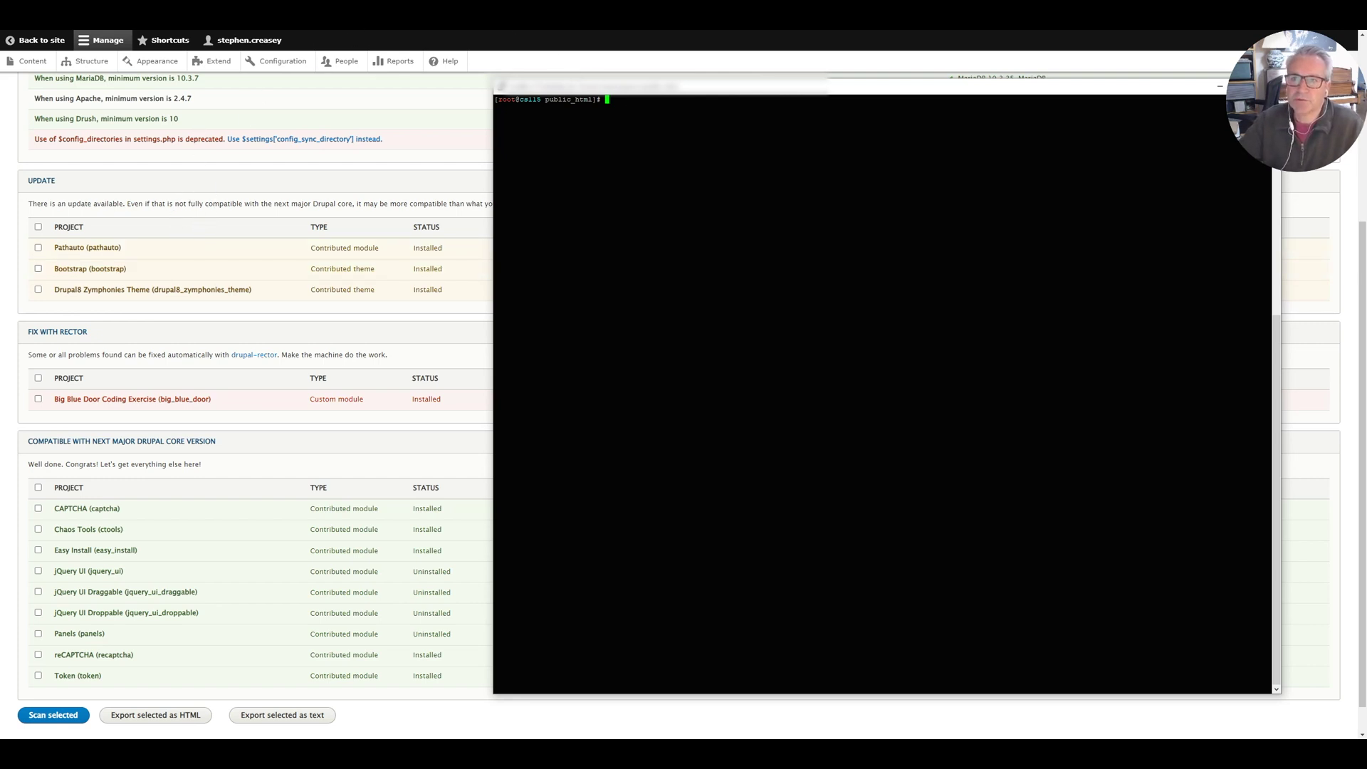
key(super+Tab)
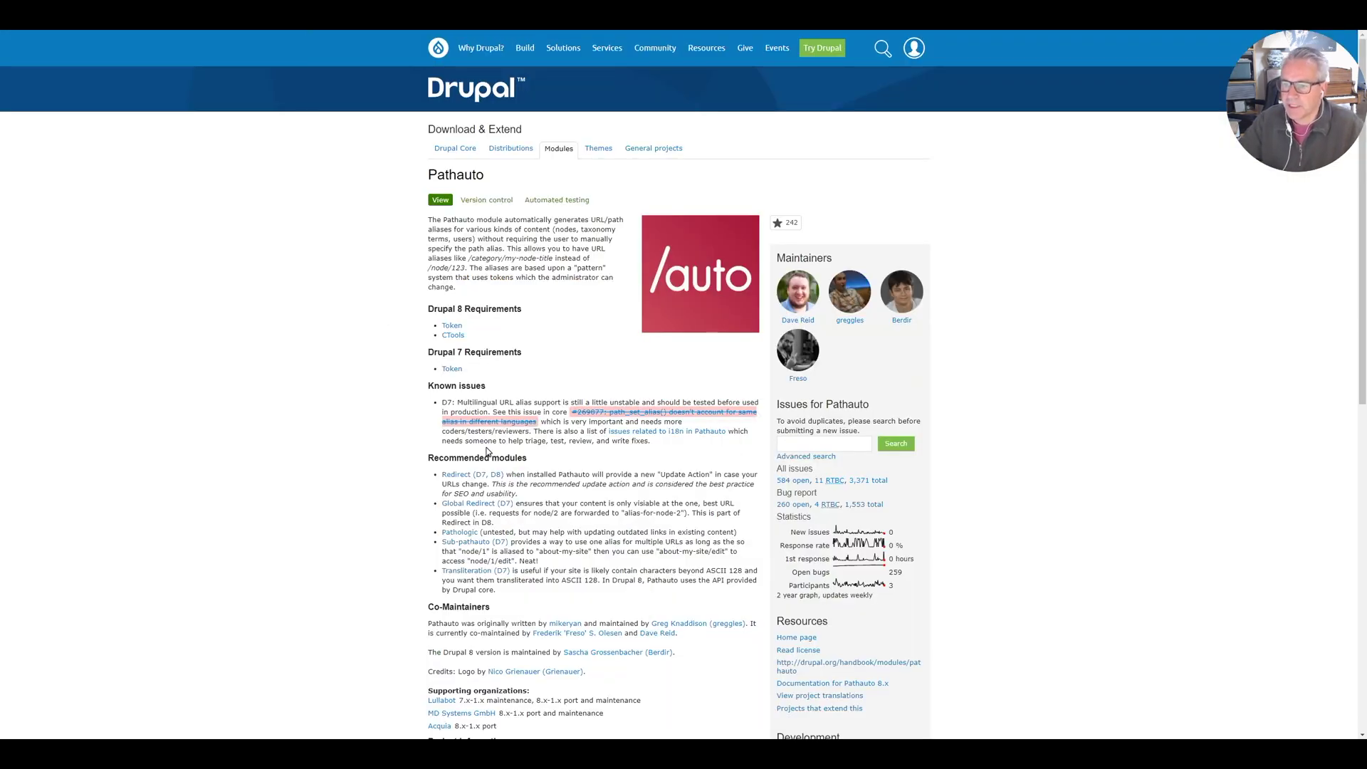
- Select the composer require command for the Pathauto 8.x-1.10 release
scroll(490, 470, down, 2)
scroll(488, 451, down, 4)
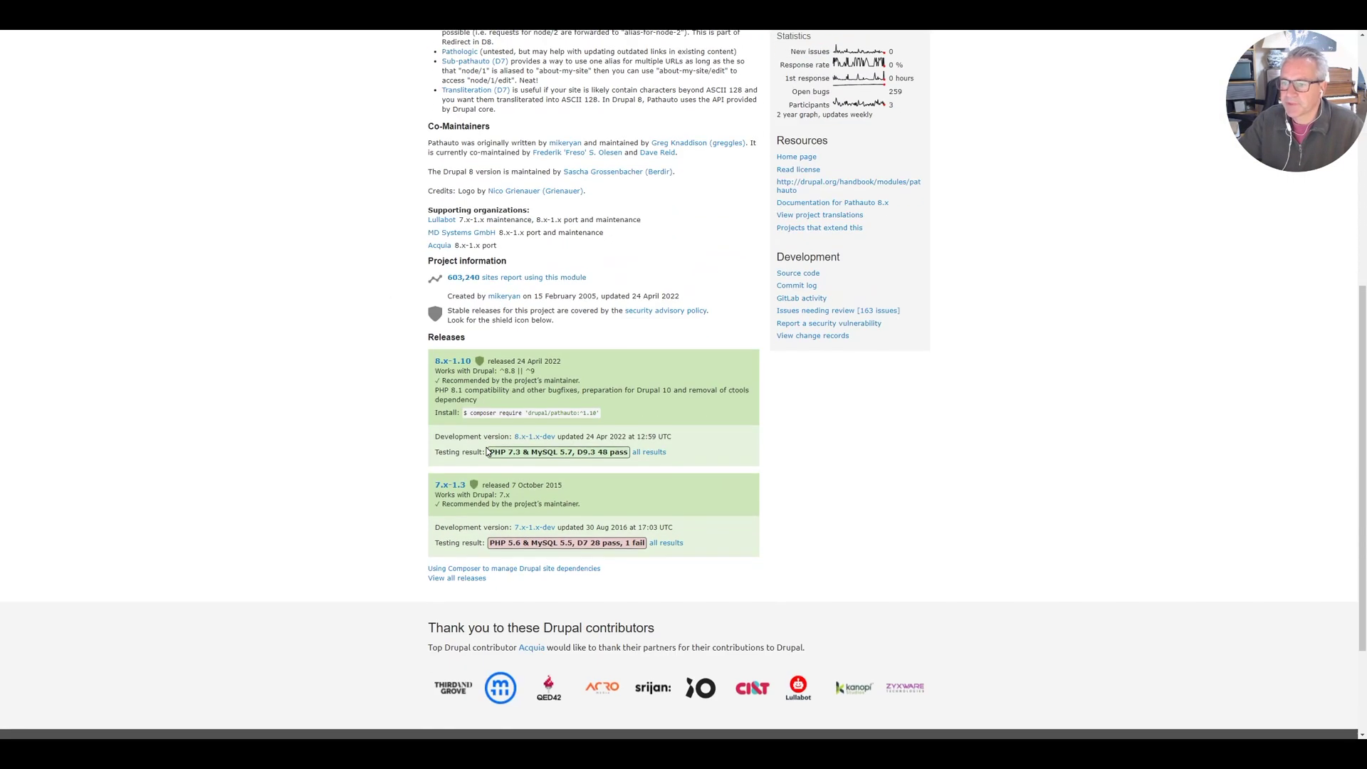
drag(467, 413, 615, 413)
key(super+c)
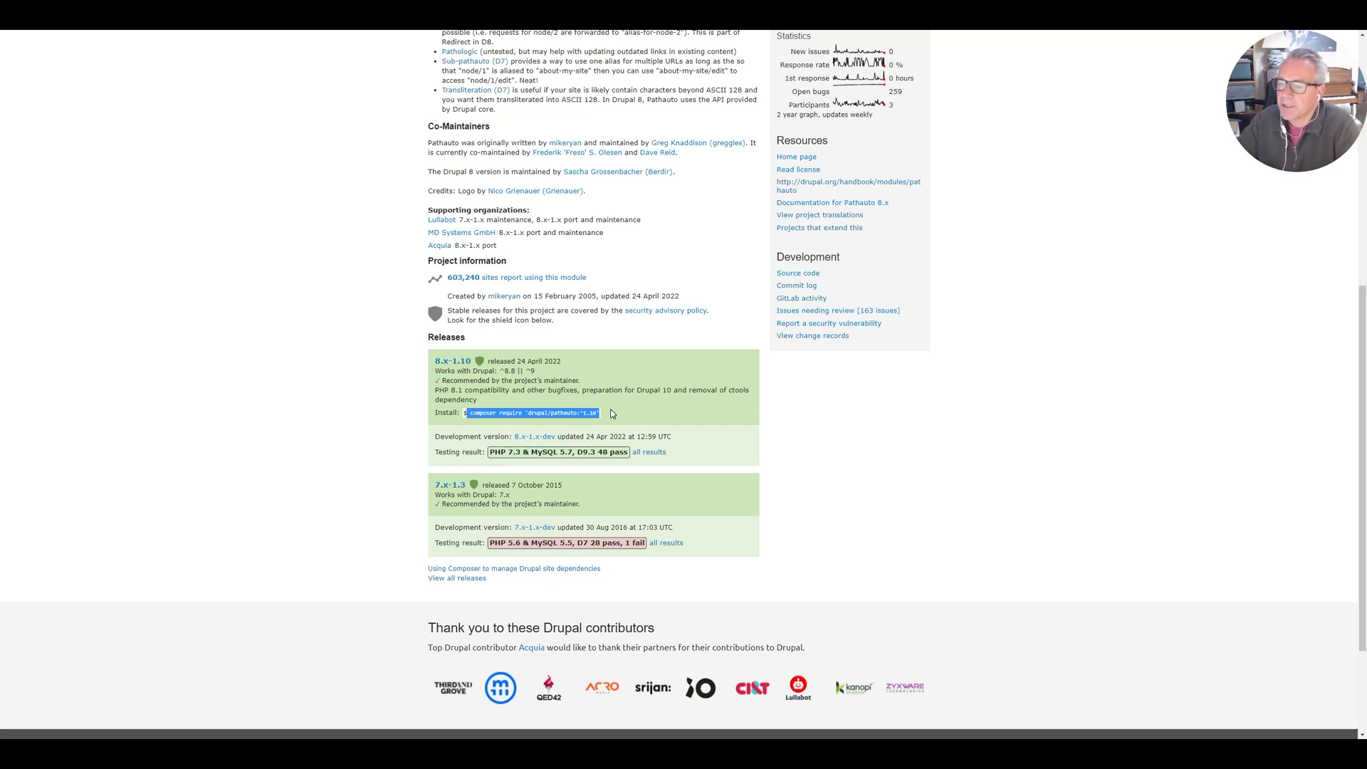
scroll(611, 413, down, 1)
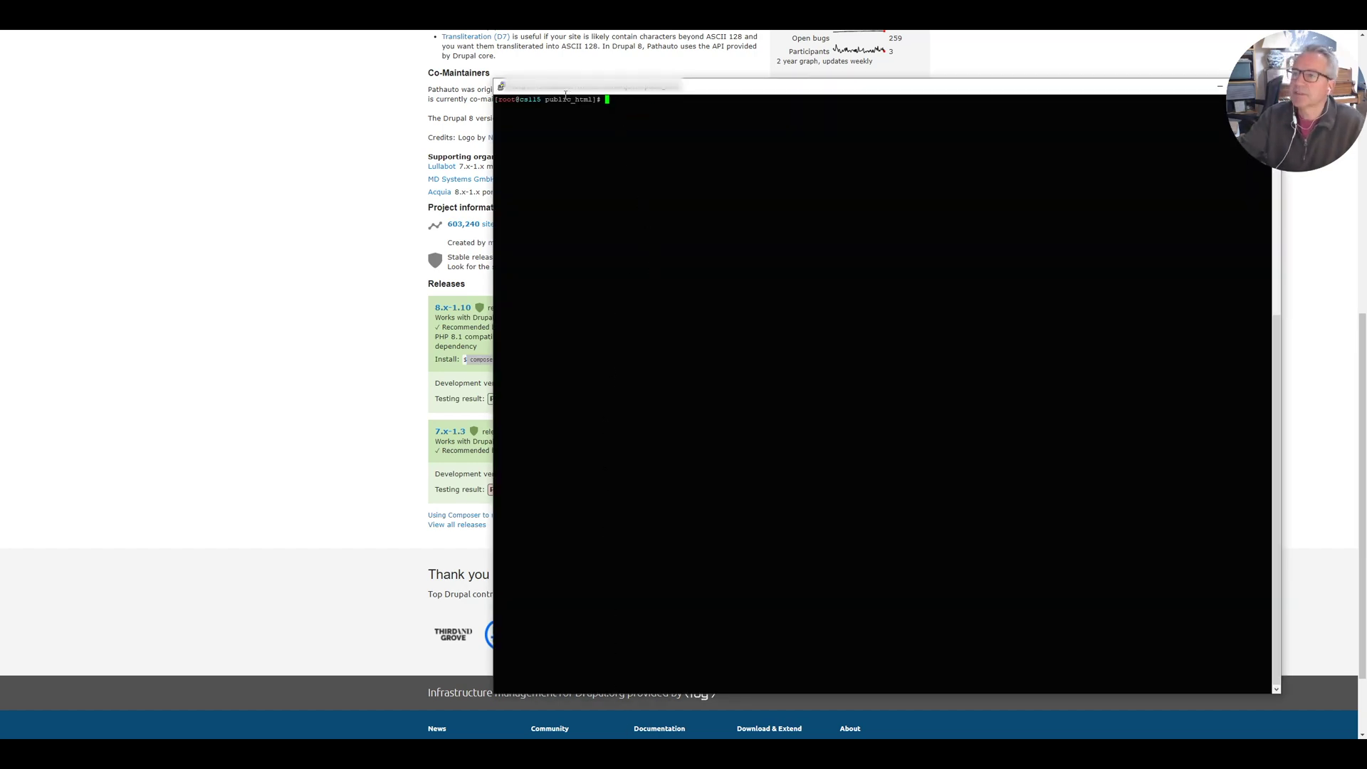
- Run the pasted Pathauto composer require command, answering yes to the root prompt
right_click(645, 154)
key(Return)
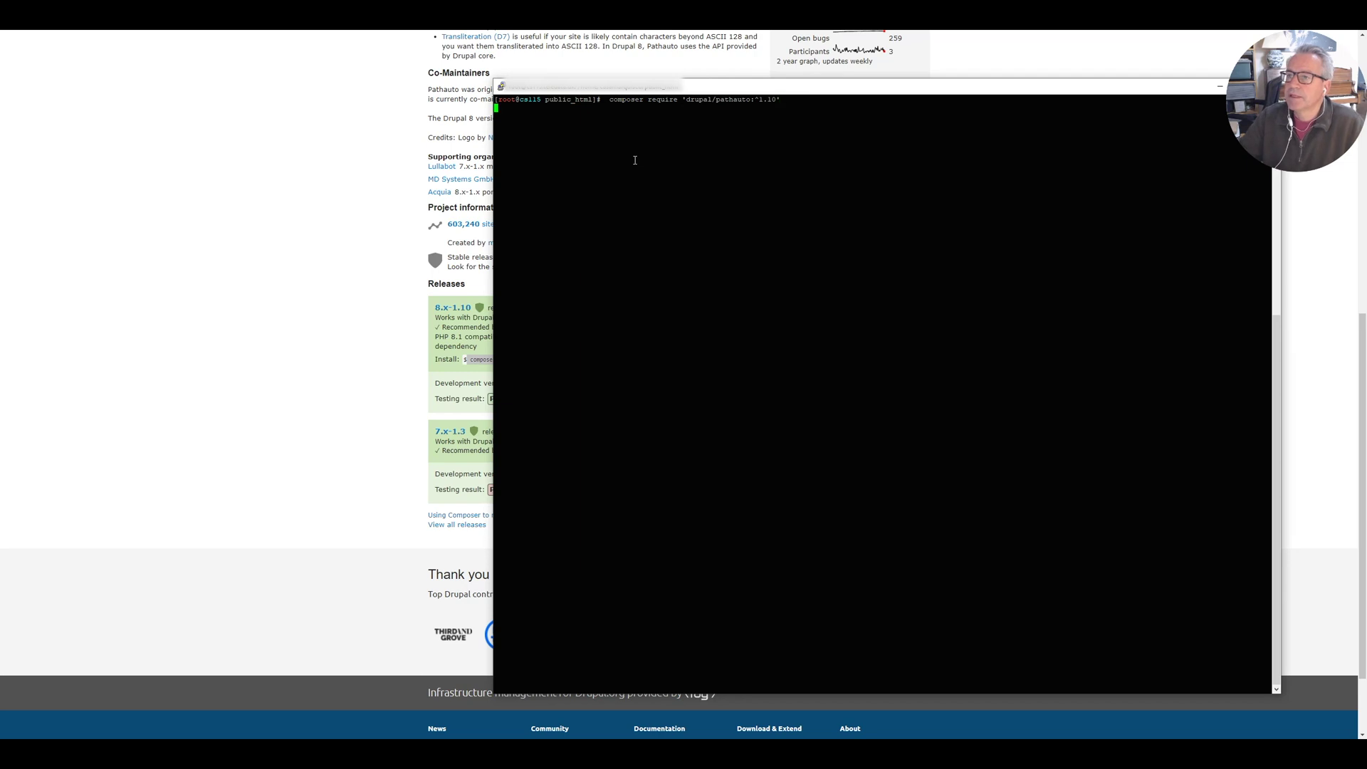
text(yes]? yes)
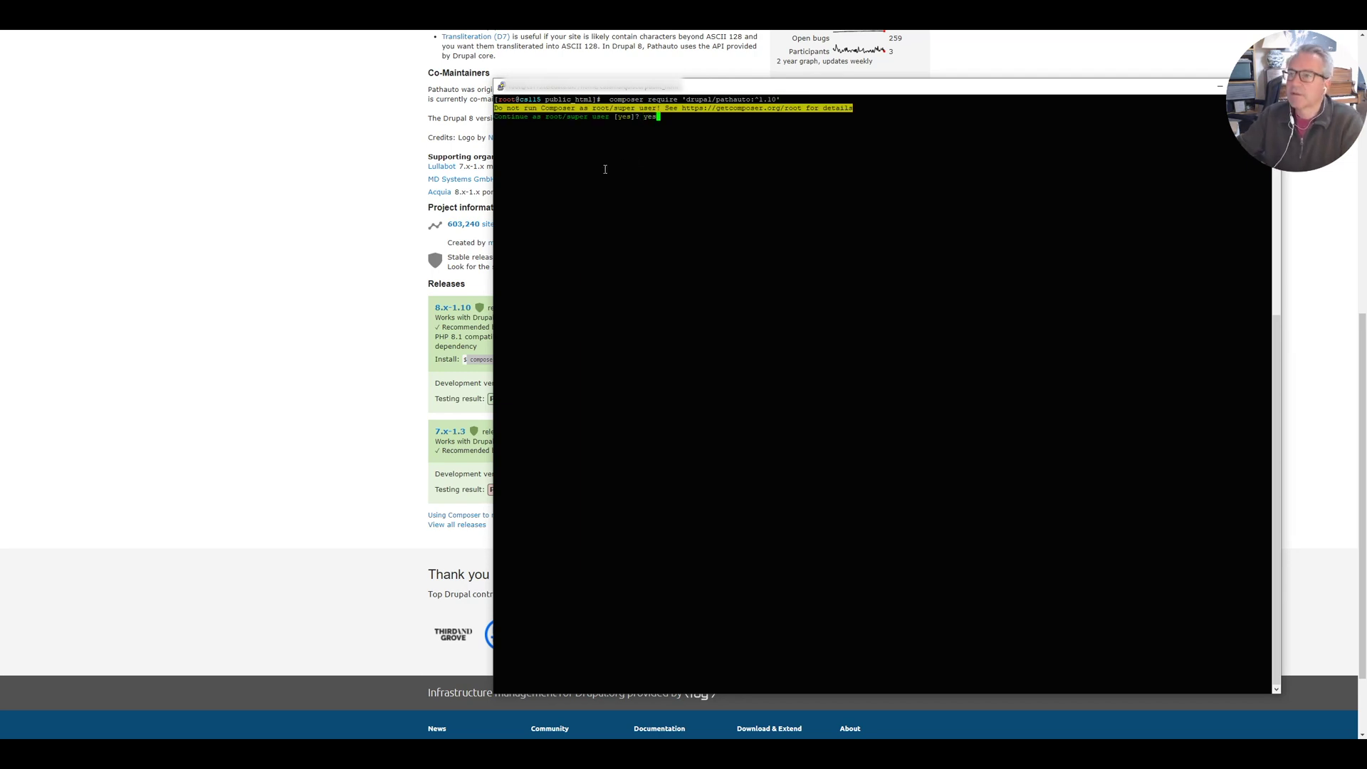
key(Return)
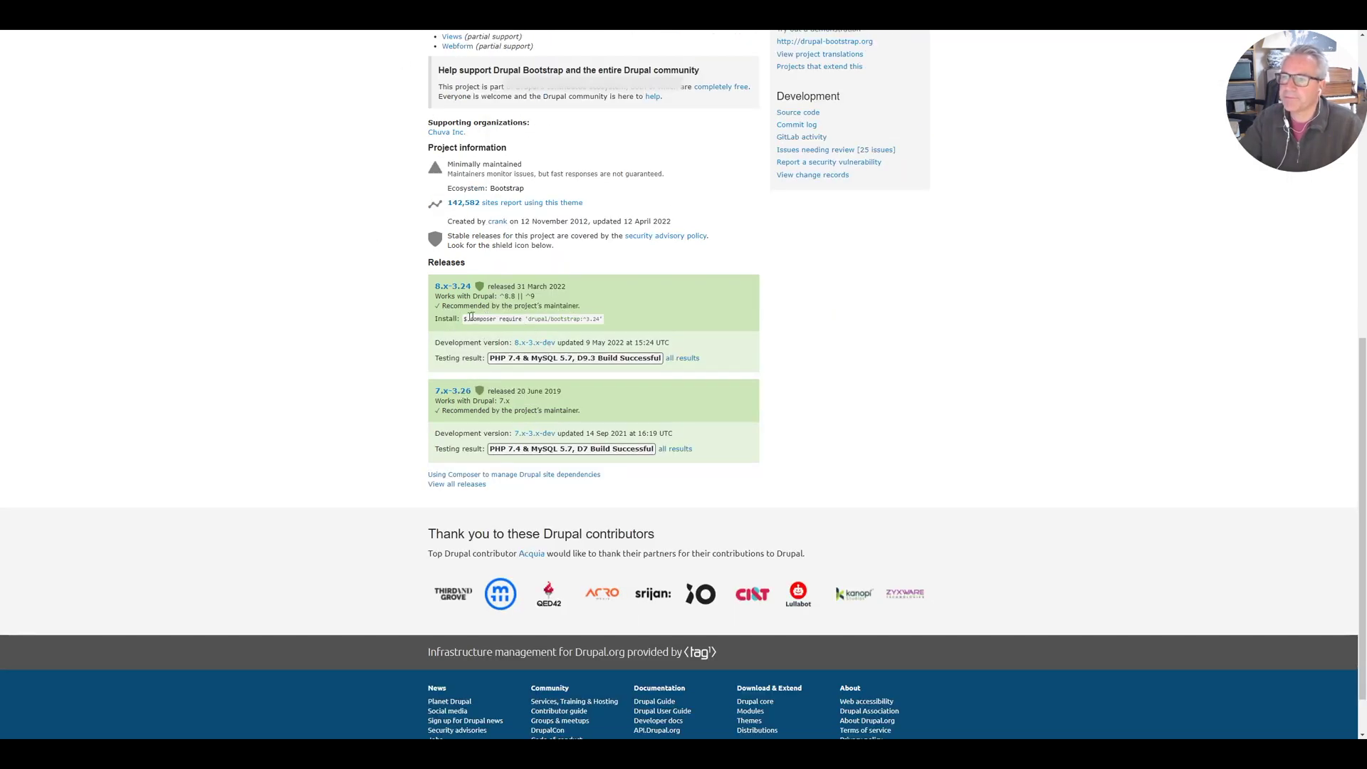
- Select the Bootstrap 8.x-3.24 composer require command and go back to PuTTY
drag(469, 318, 616, 320)
key(super+c)
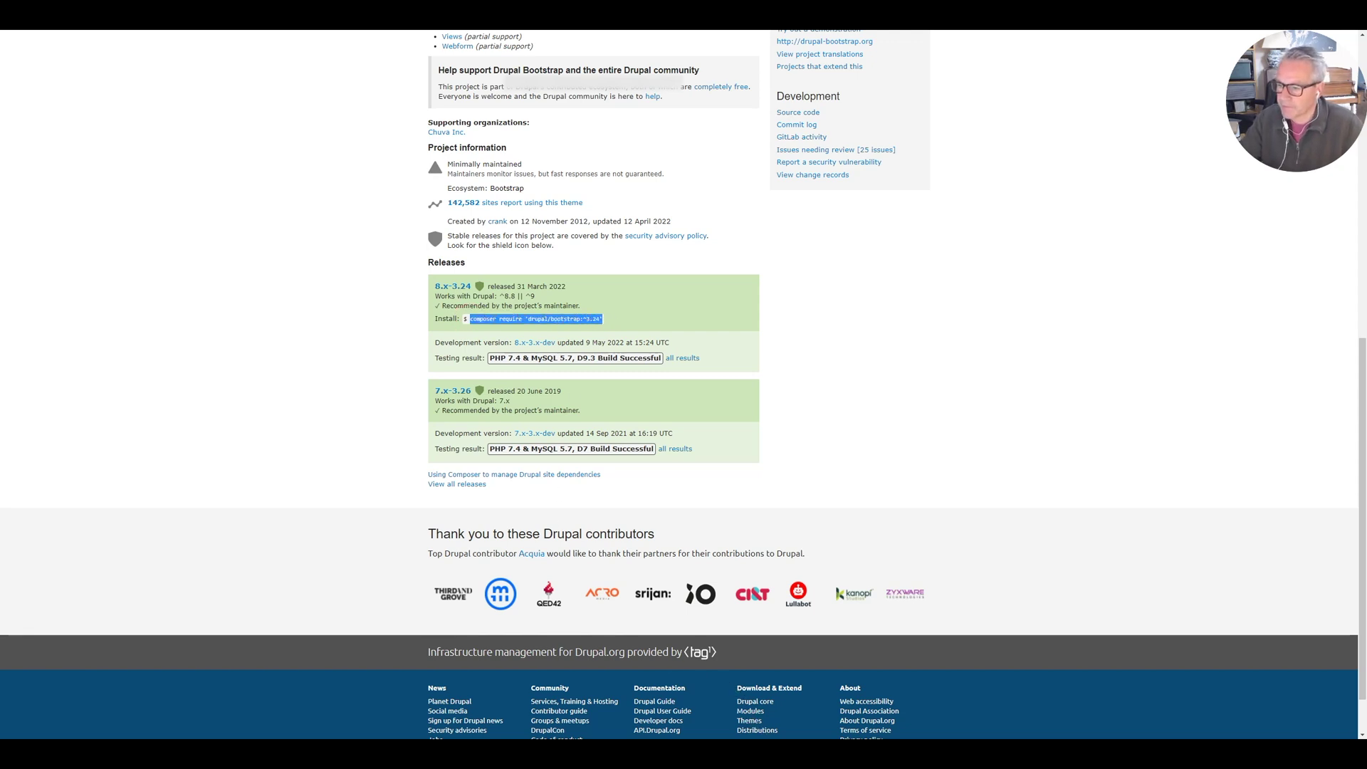
key(alt+Tab)
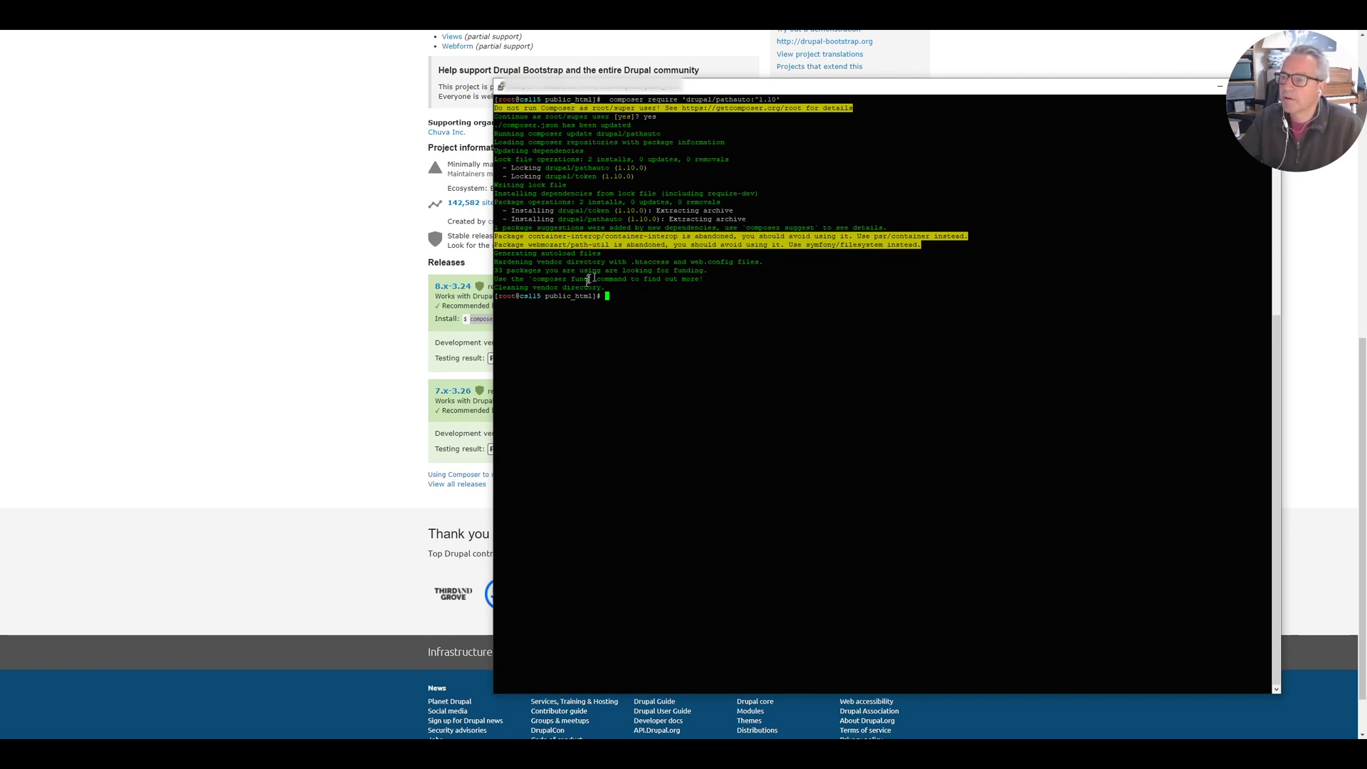
- Install Bootstrap 3.24.0 with the pasted composer command, confirming yes, then return to the browser
right_click(618, 287)
key(Return)
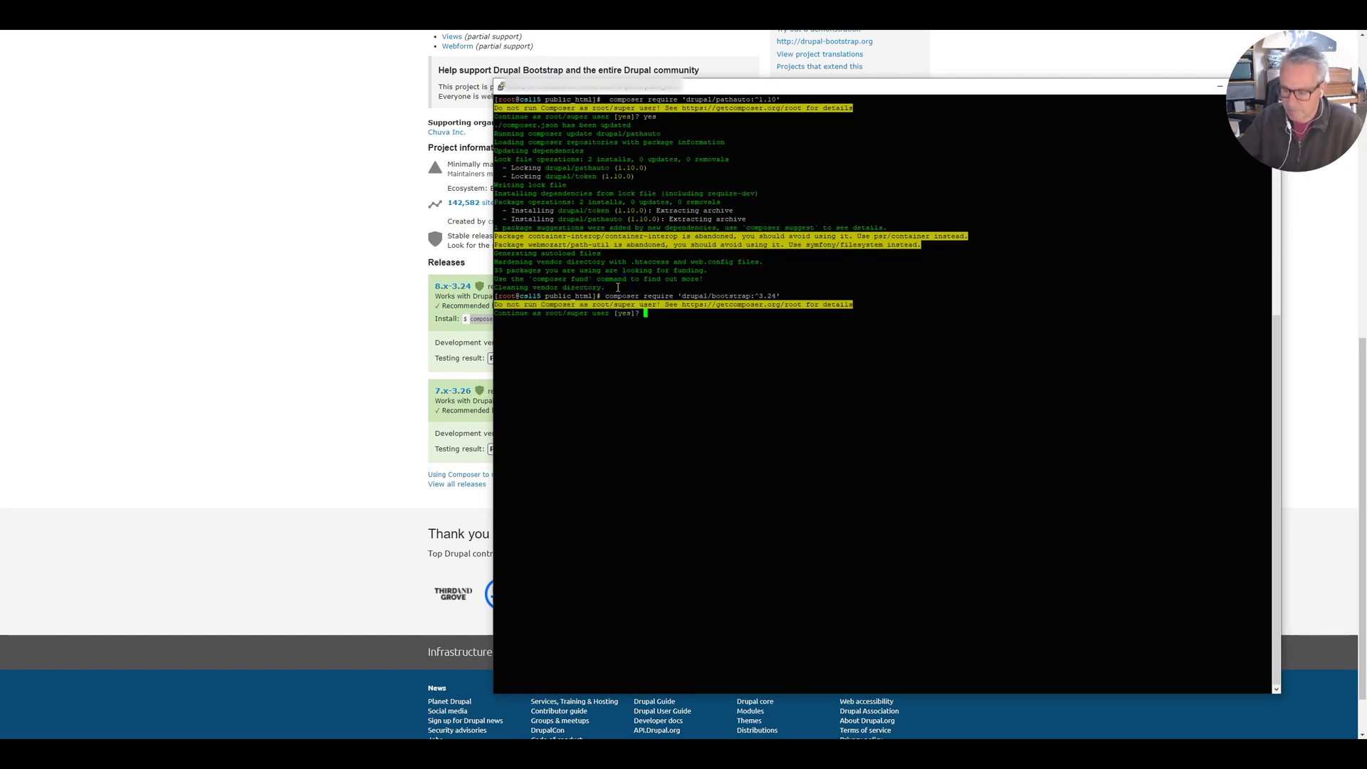
text(yes)
key(Return)
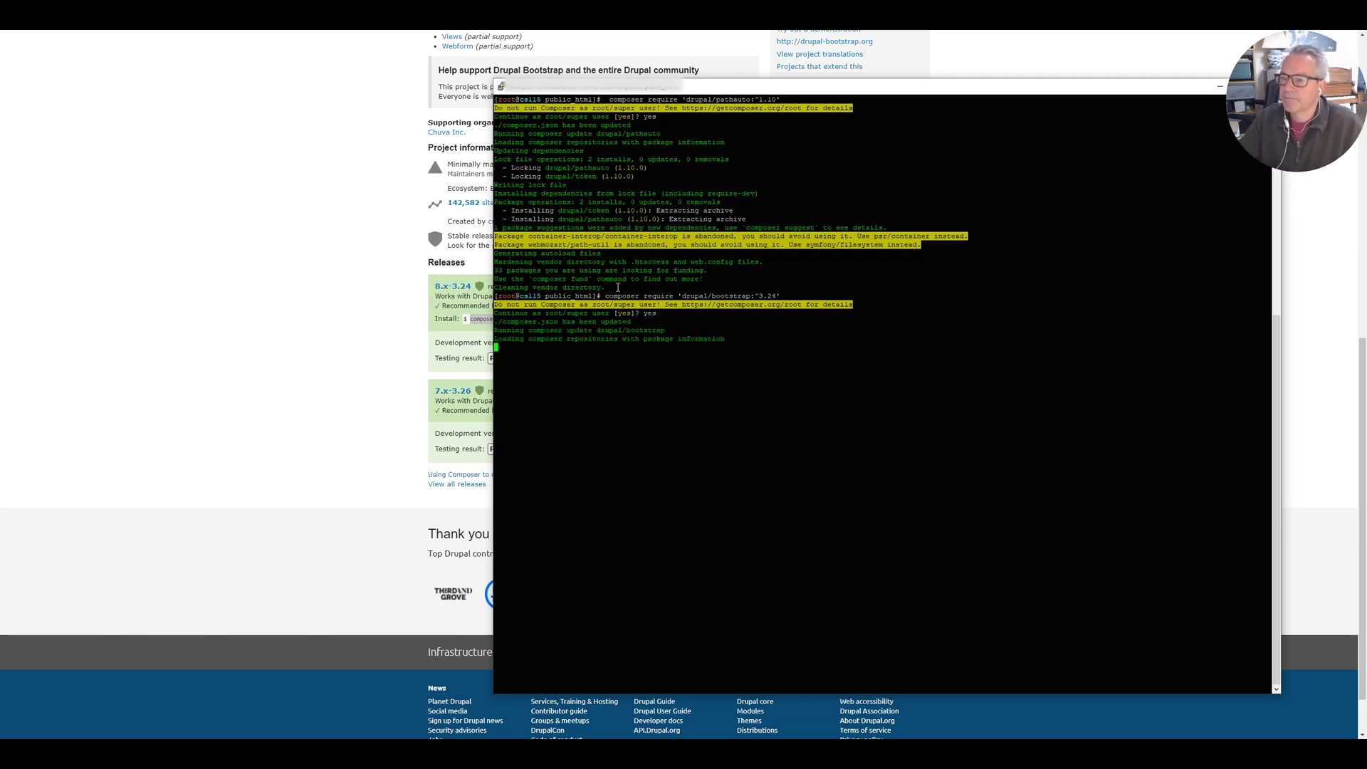
click(366, 427)
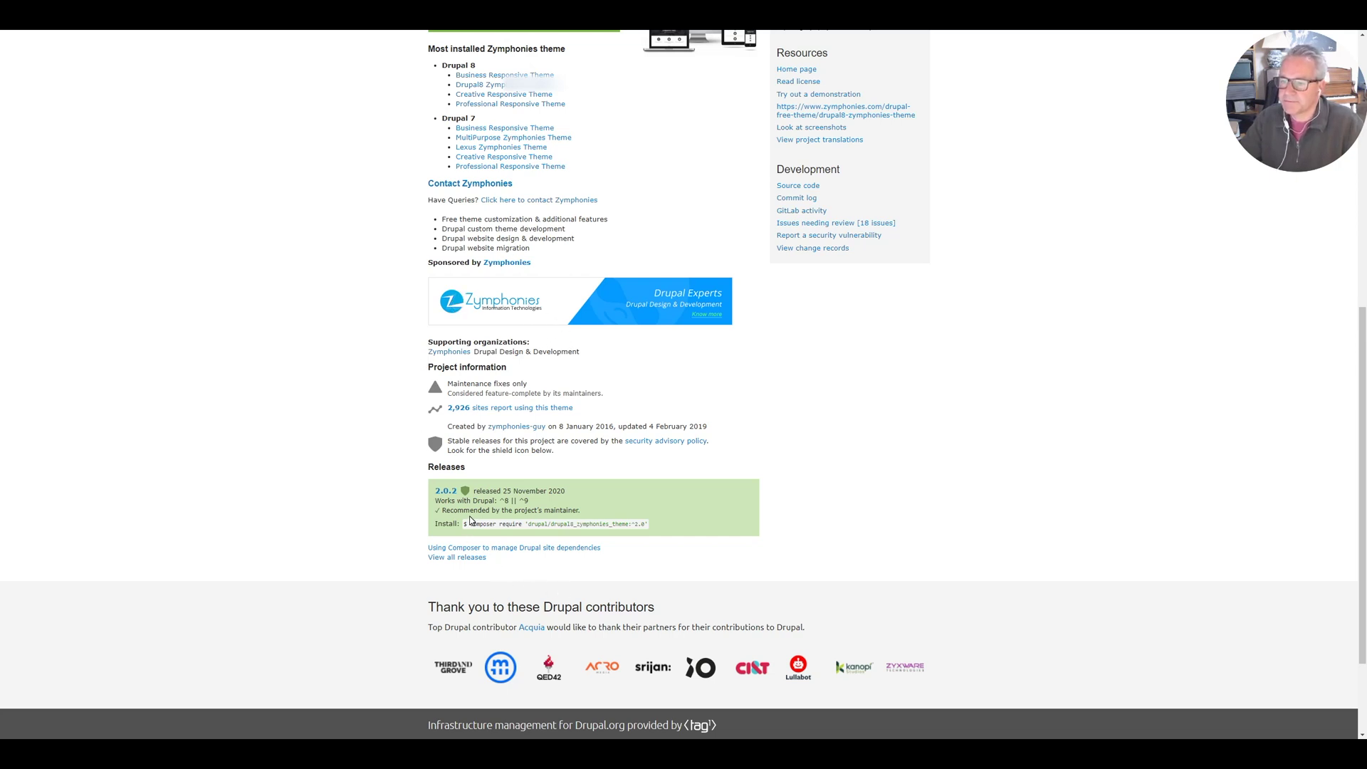
- Select the Zymphonies theme 2.0.2 composer require command and go back to PuTTY
drag(470, 524, 648, 524)
key(ctrl+c)
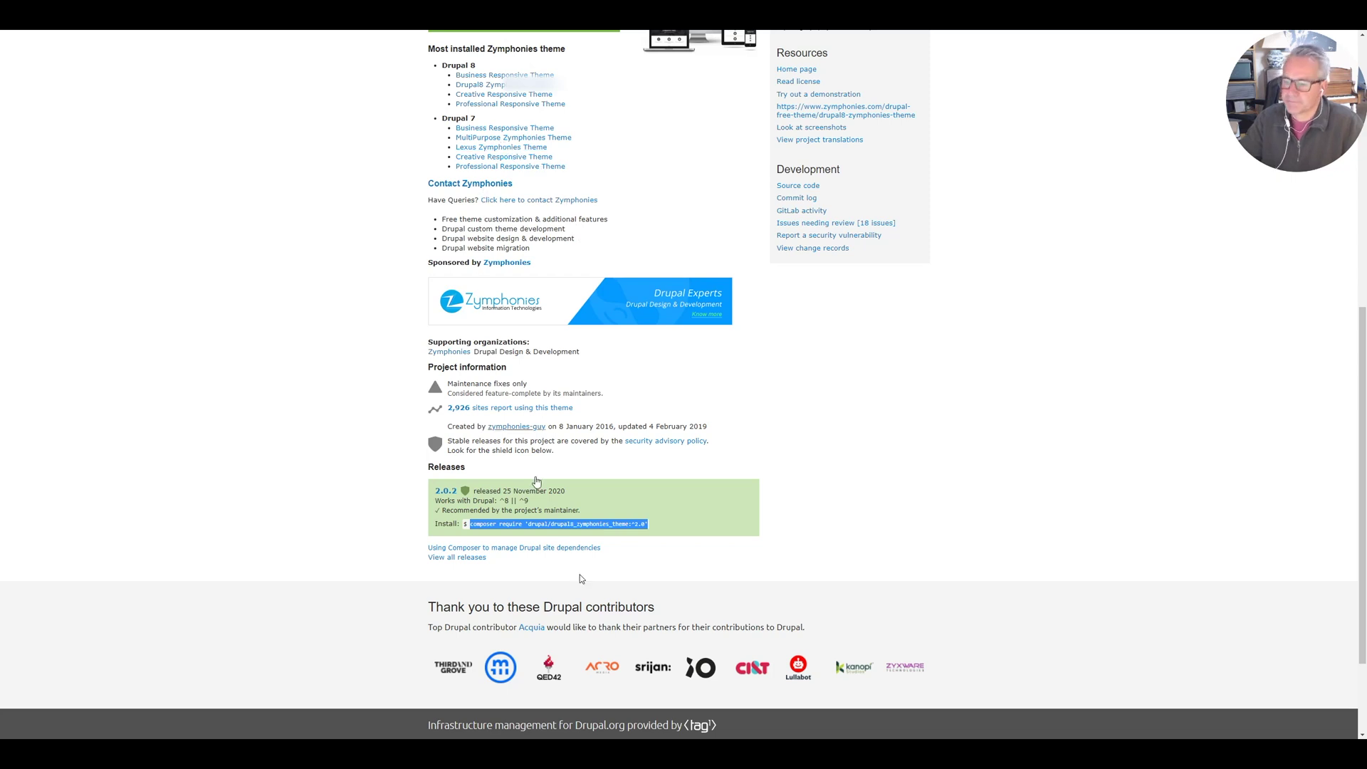
key(alt+Tab)
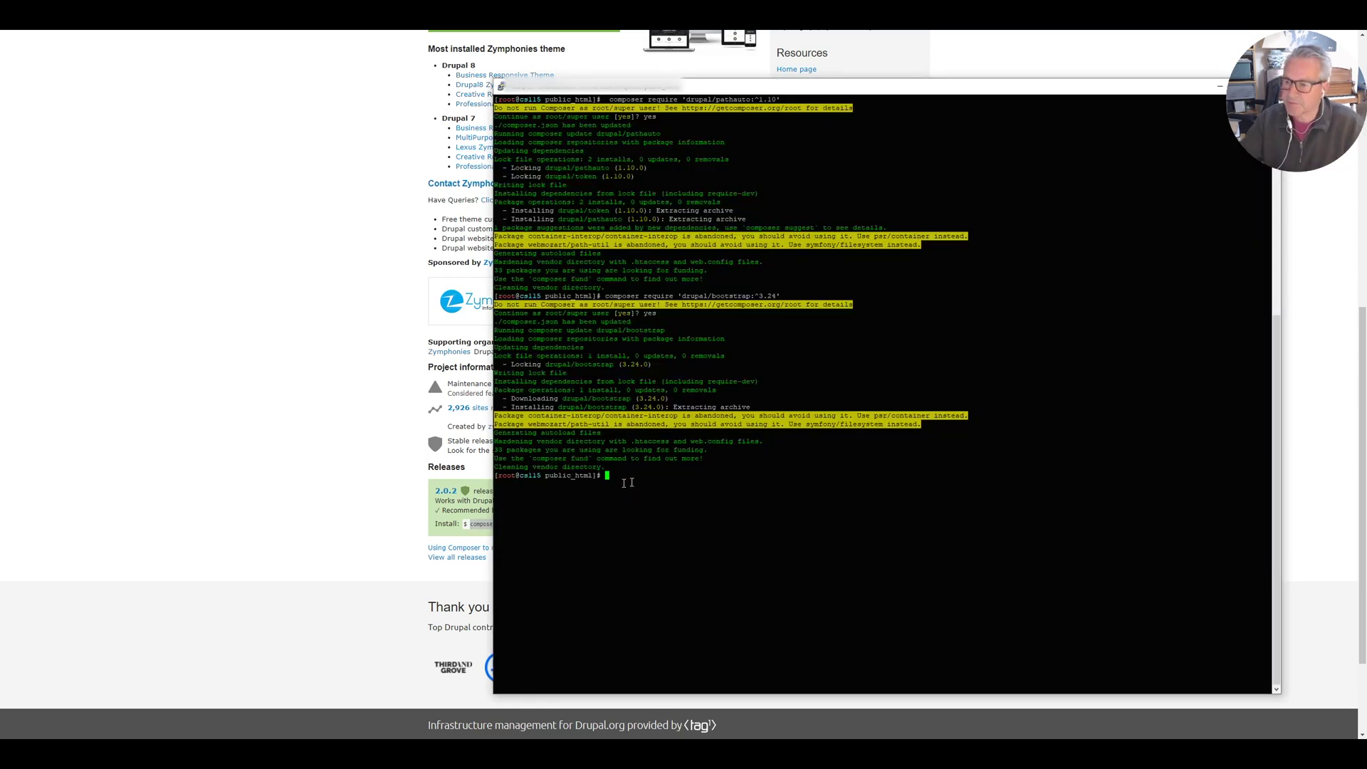
- Run the pasted Zymphonies theme 2.0.2 composer command, answering yes to the root prompt
key(shift+Insert)
key(Return)
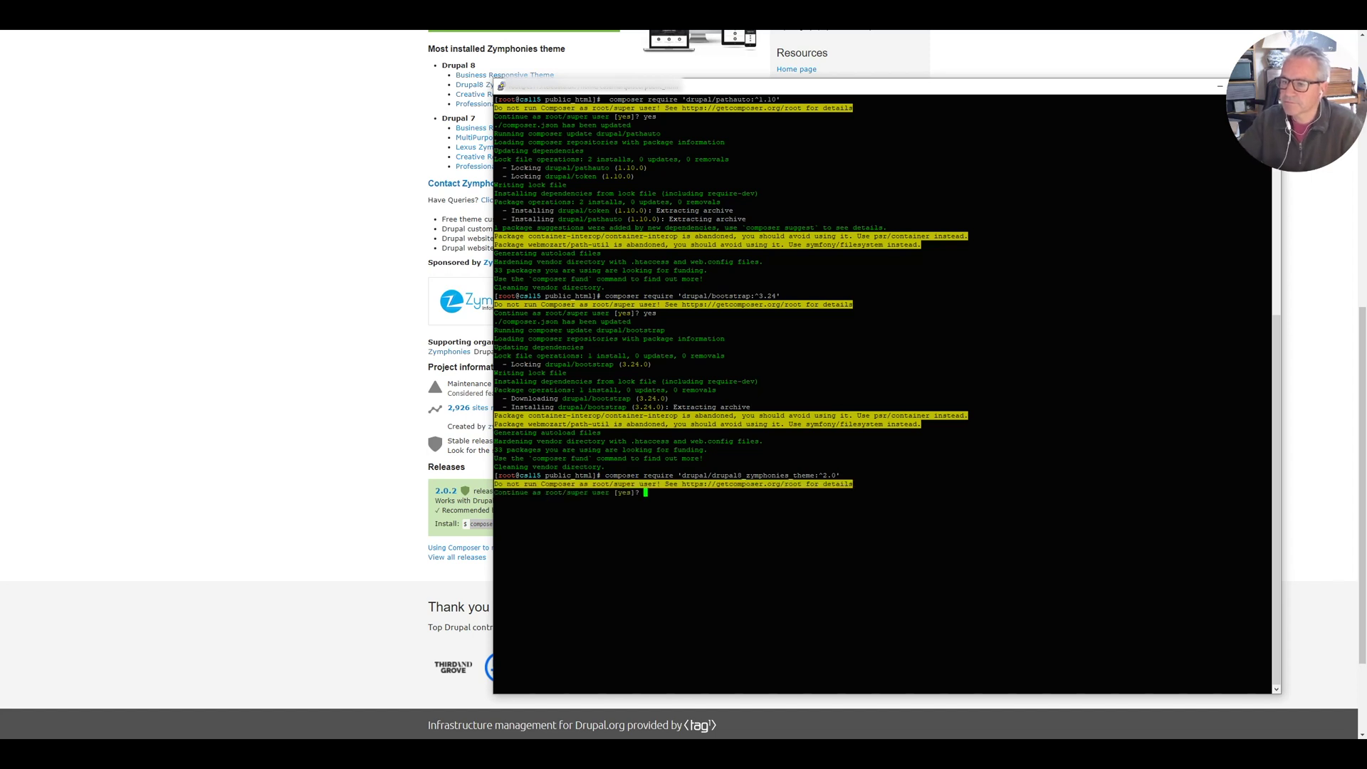
text(yes)
key(Return)
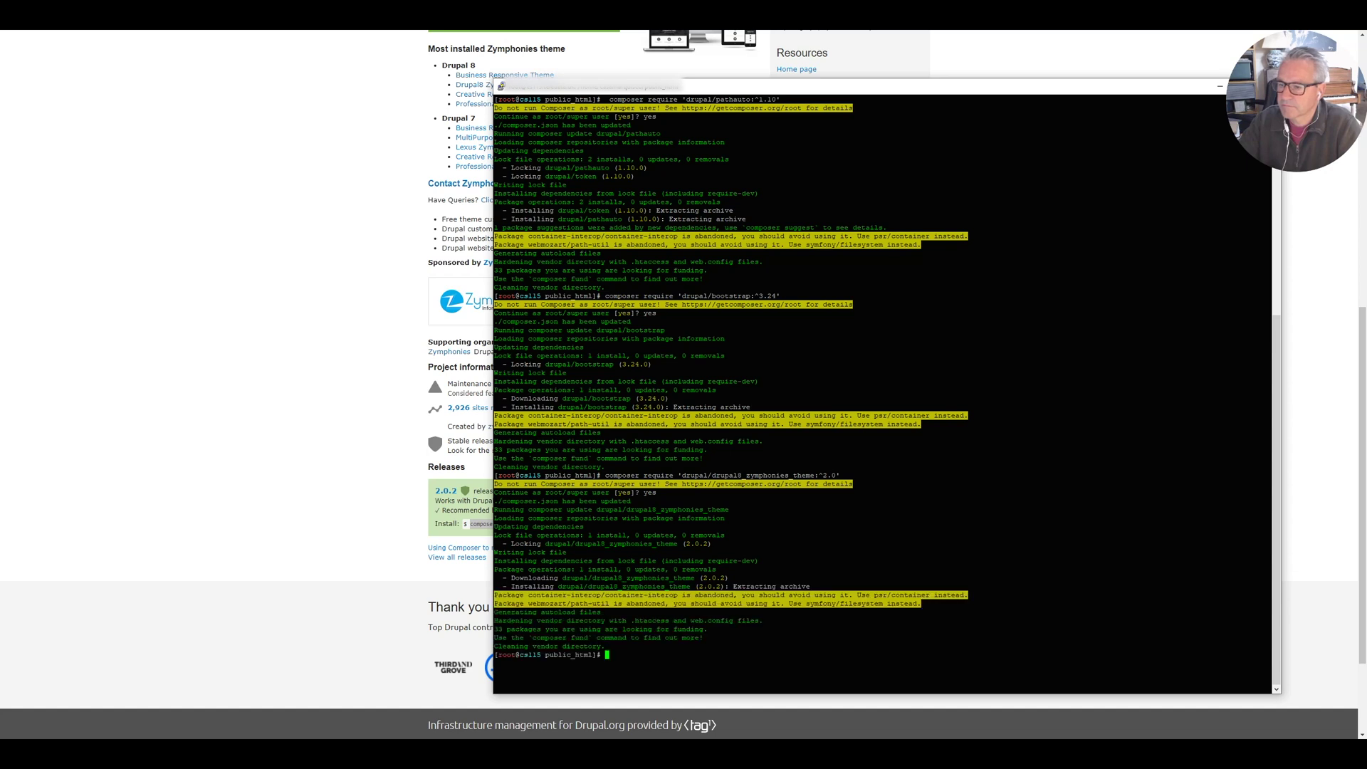
- Rebuild the Drupal cache with drush cr
text(dr)
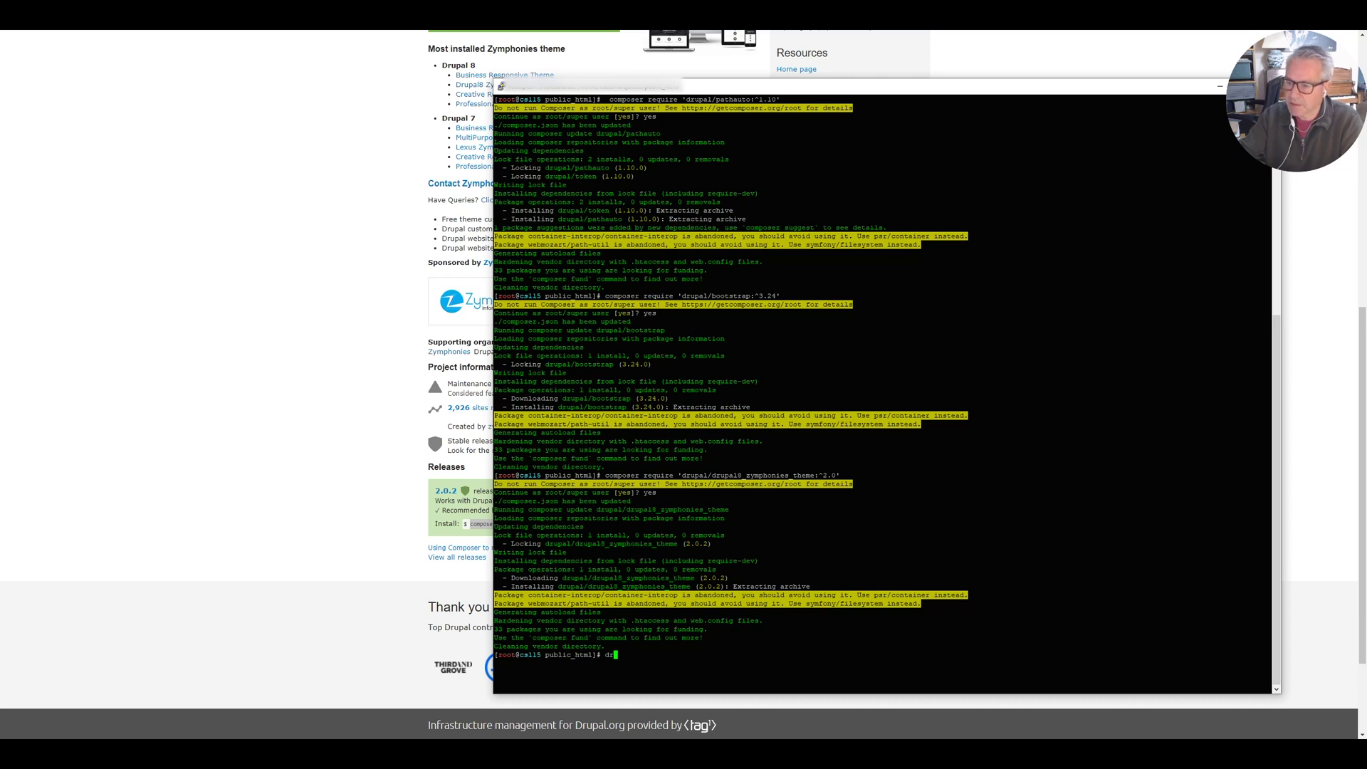
text(ushc)
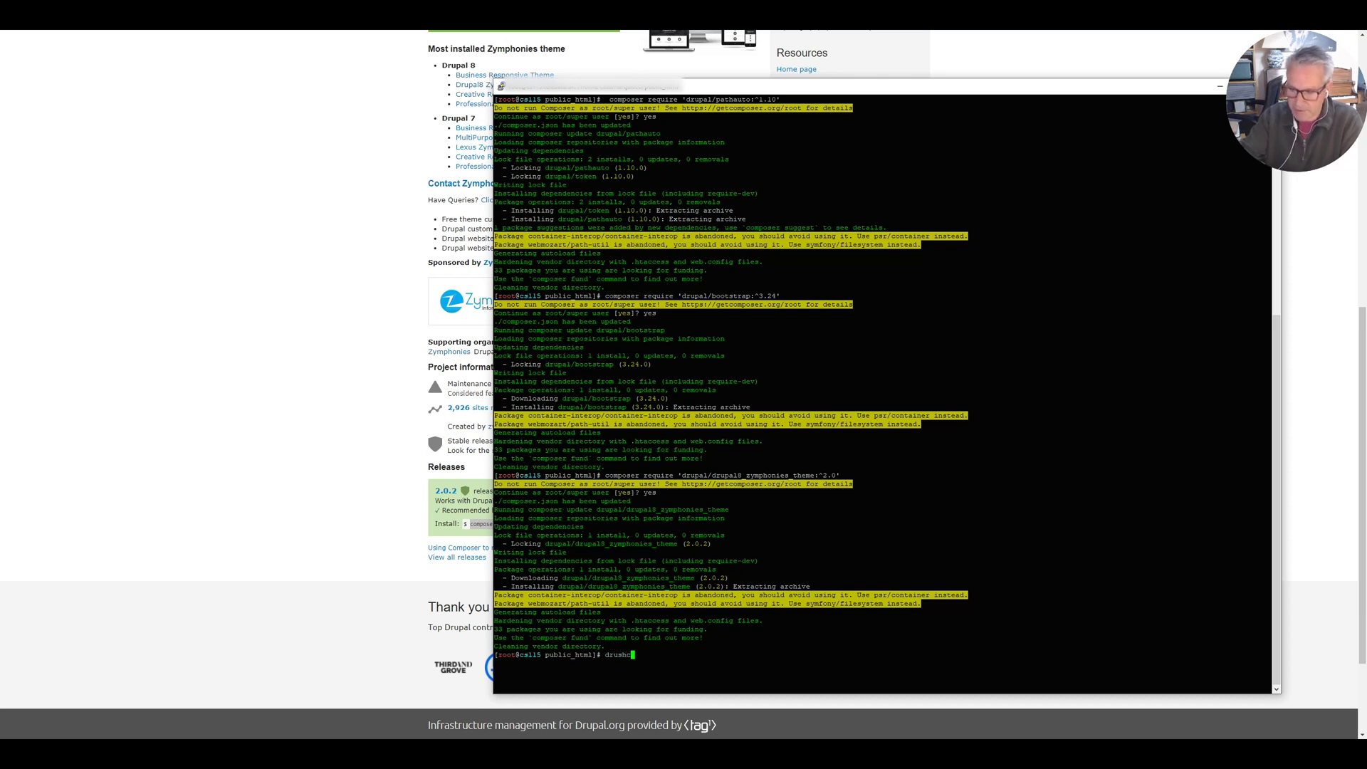
key(BackSpace)
text(cr)
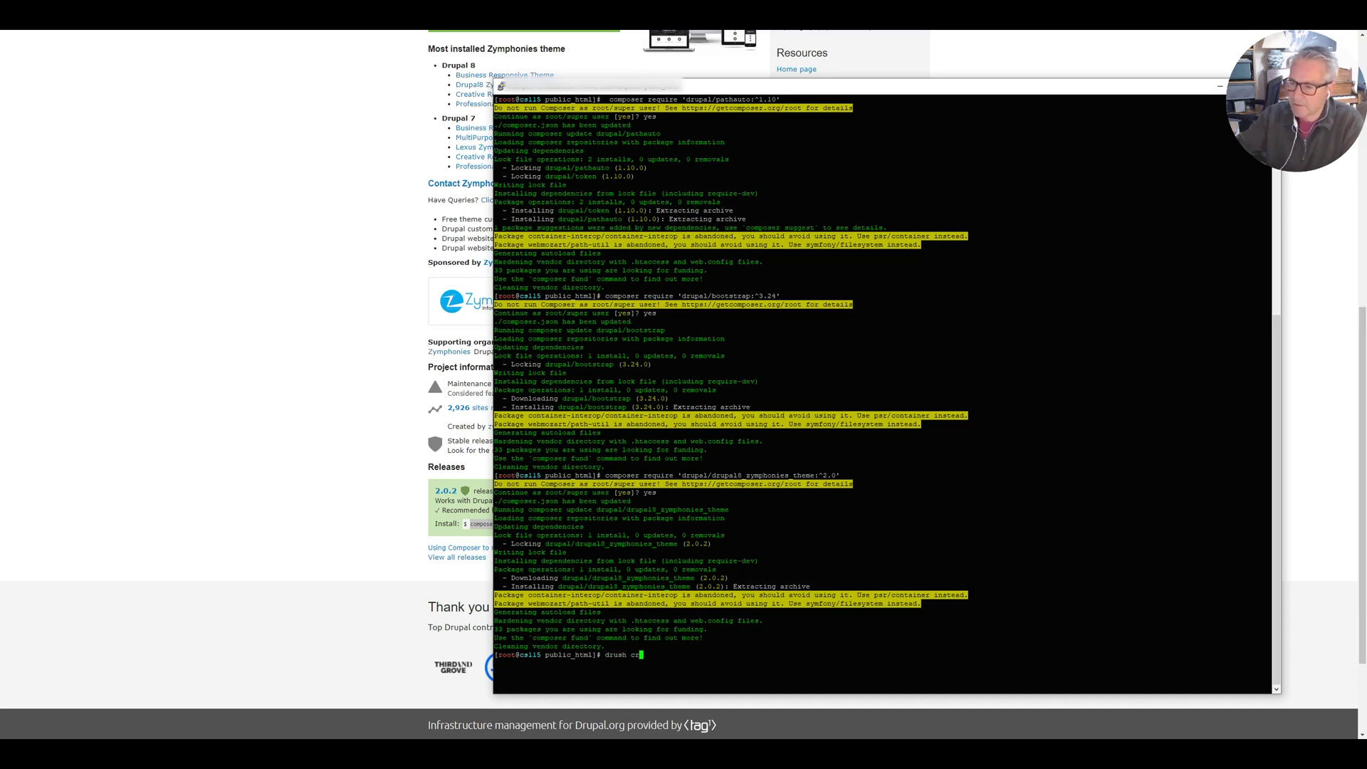
key(Return)
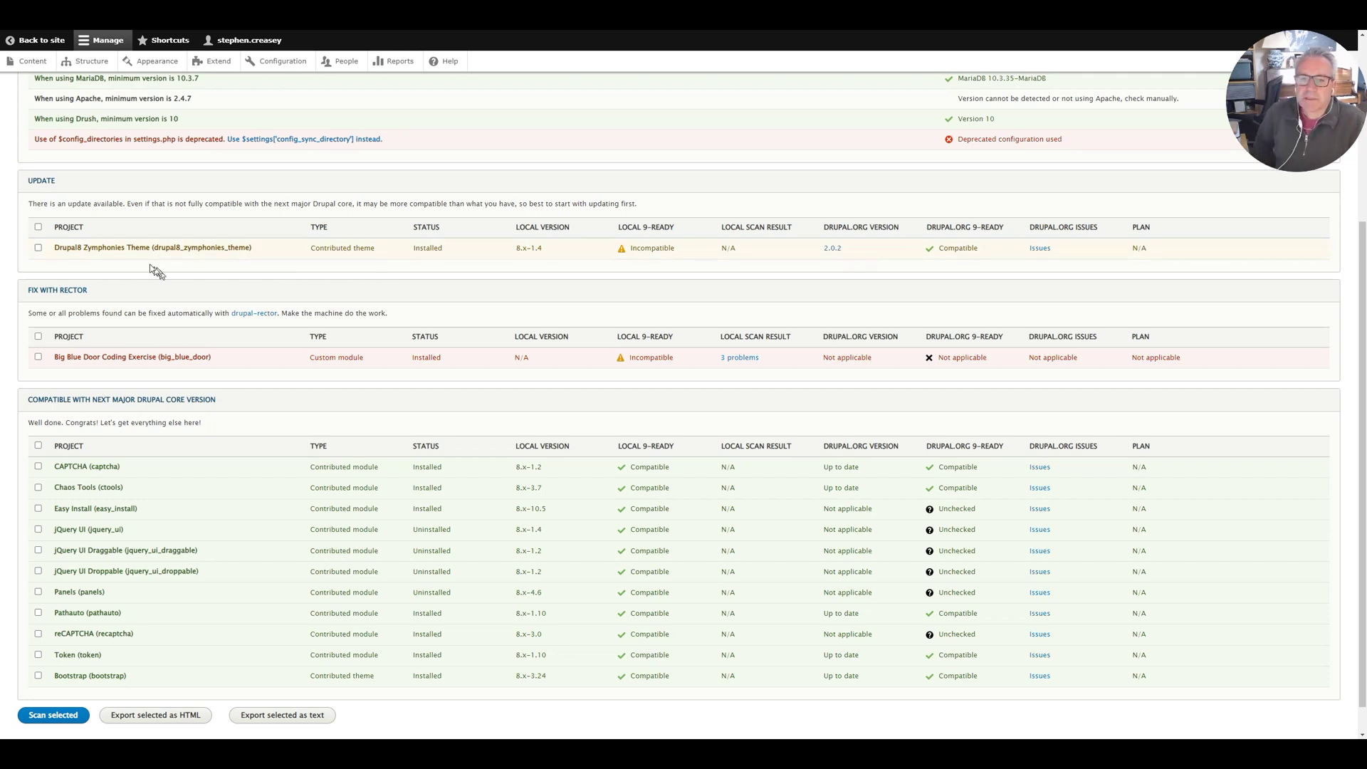
- Tick the Drupal8 Zymphonies Theme checkbox in the Upgrade Status report
click(39, 247)
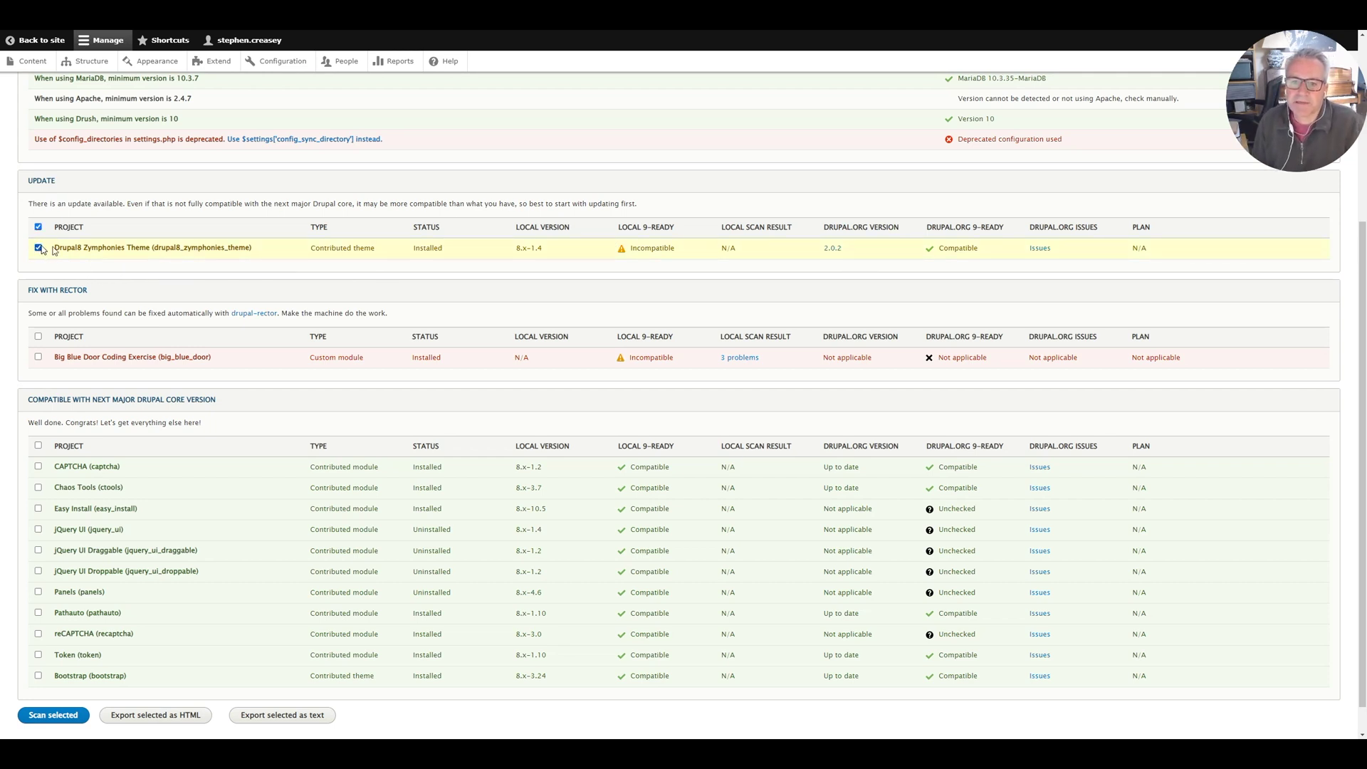
- Scroll through the refreshed report to check the Zymphonies theme's scan result
scroll(236, 320, down, 1)
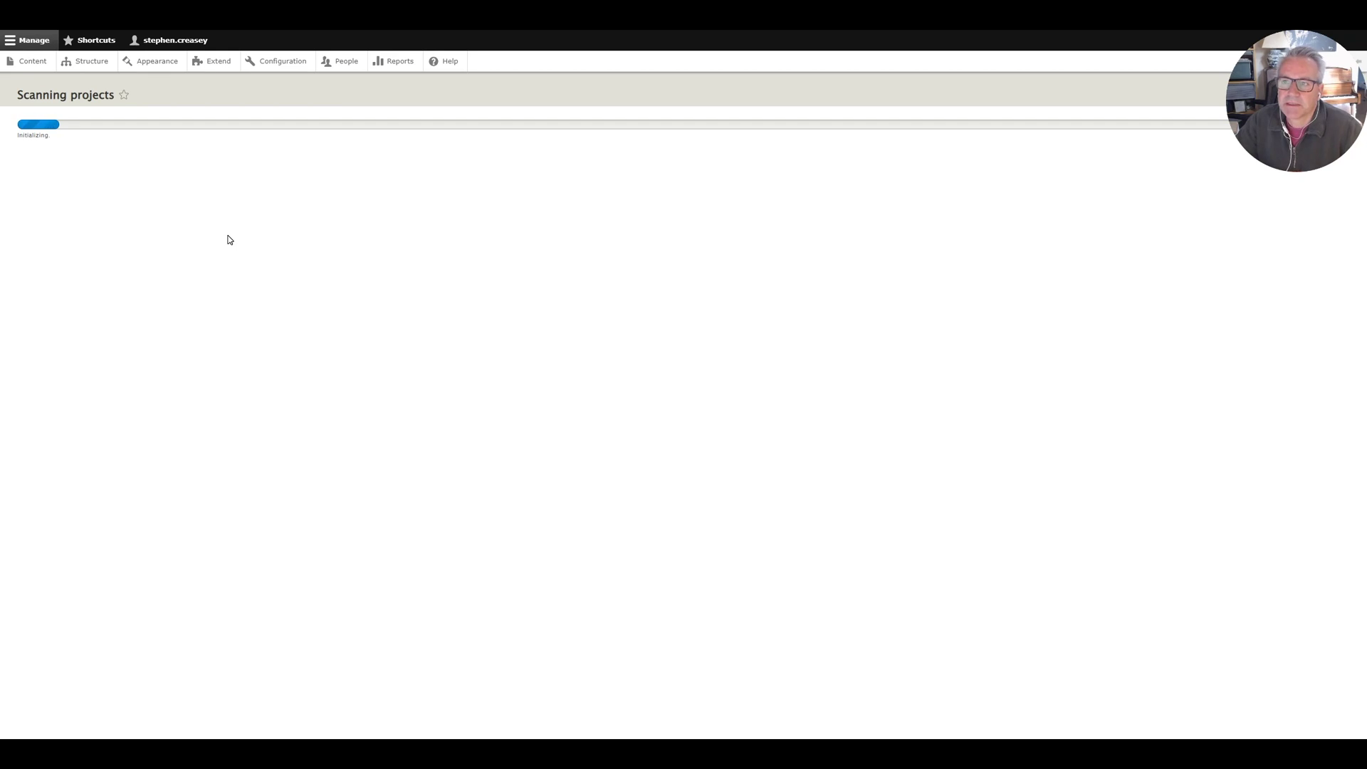
scroll(506, 280, down, 3)
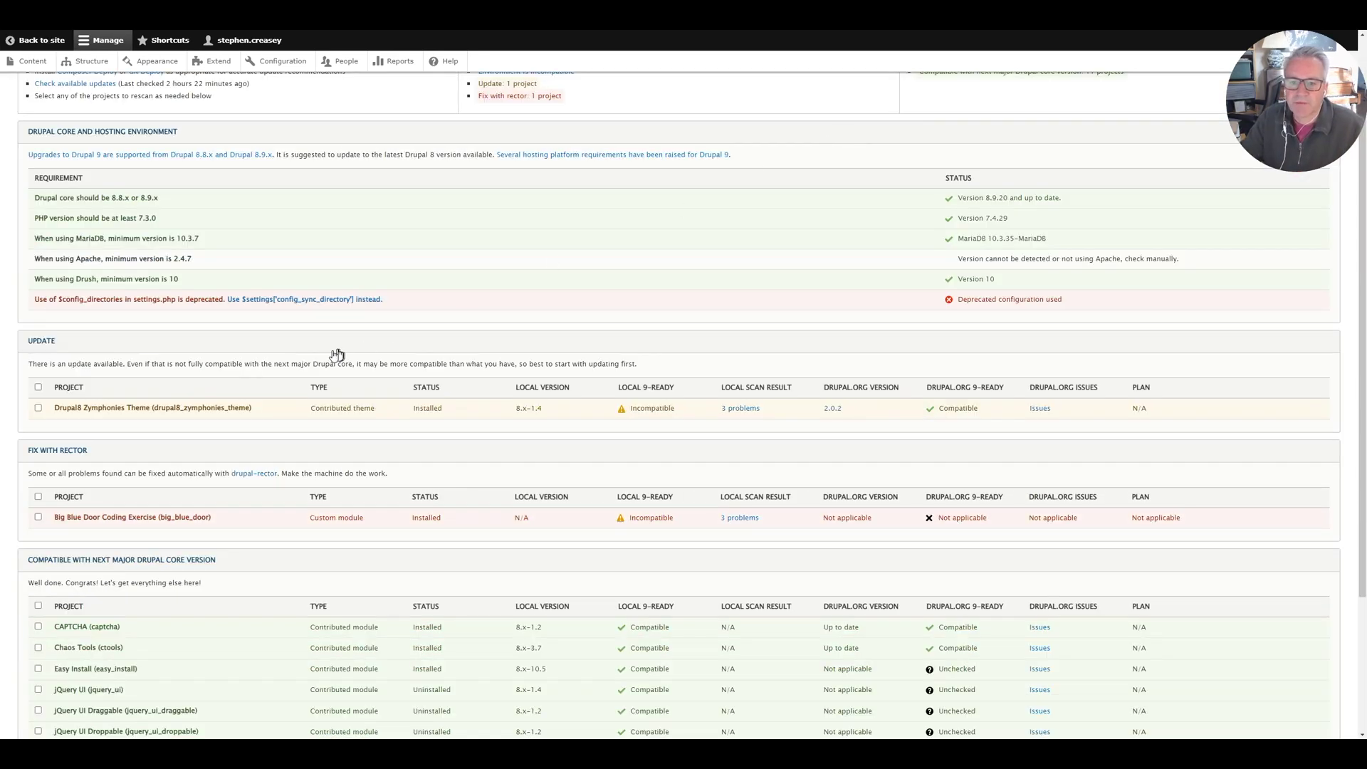